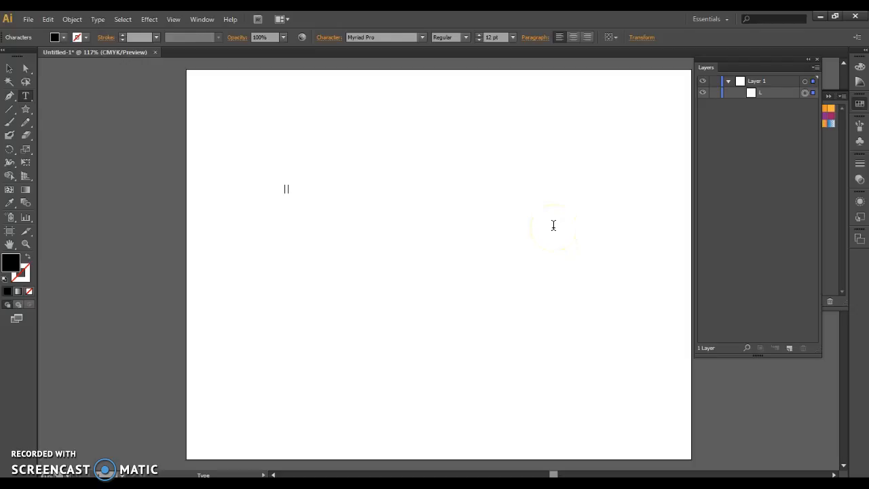
Enlarge the letter L to about 203 pt and move it to the upper middle of the artboard.
left_click(221, 195)
left_click(10, 70)
left_click_drag(288, 192, 386, 329)
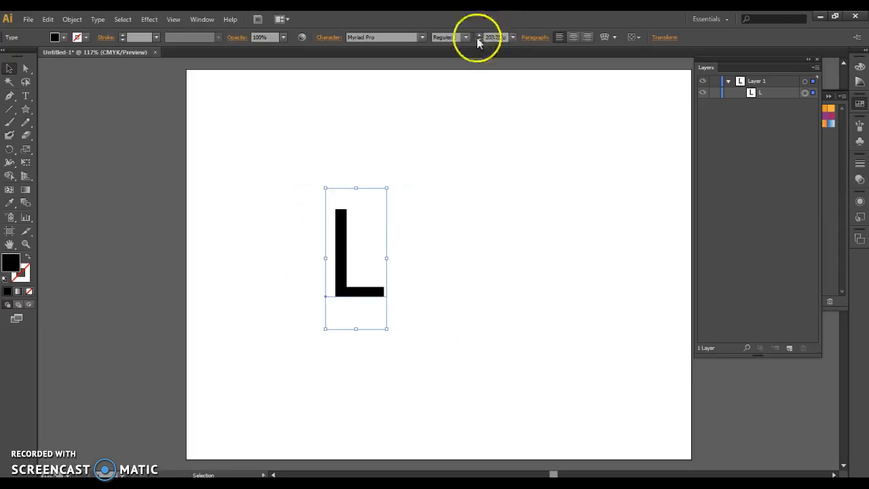
left_click_drag(348, 279, 448, 192)
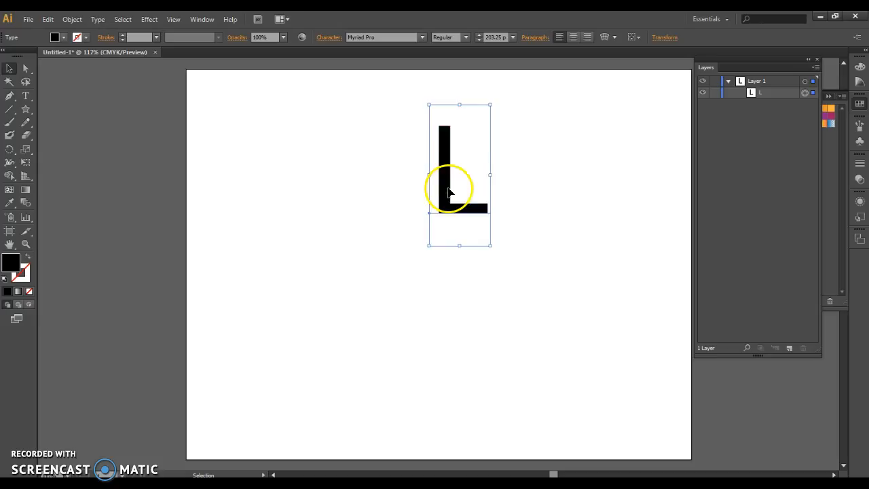
Try out a wide text area of 60 pt filler text below the L and delete it.
left_click(26, 96)
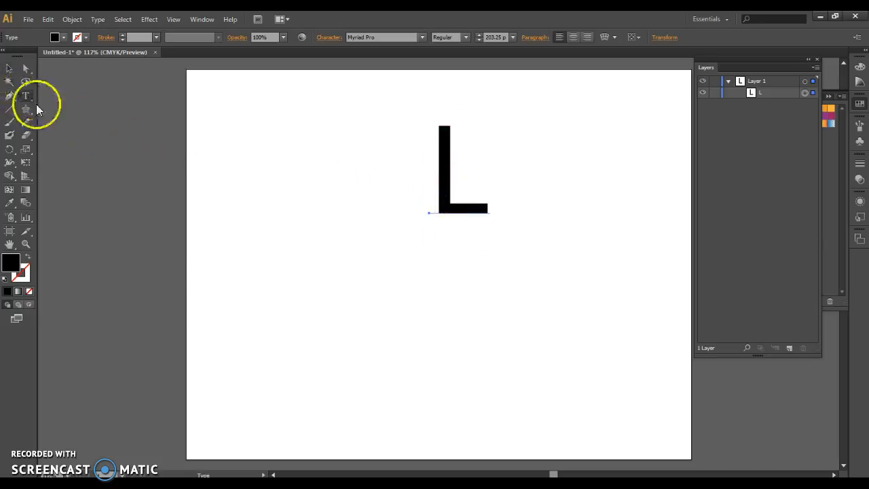
mouse_move(223, 284)
left_mouse_down()
mouse_move(455, 397)
mouse_move(602, 446)
left_mouse_up()
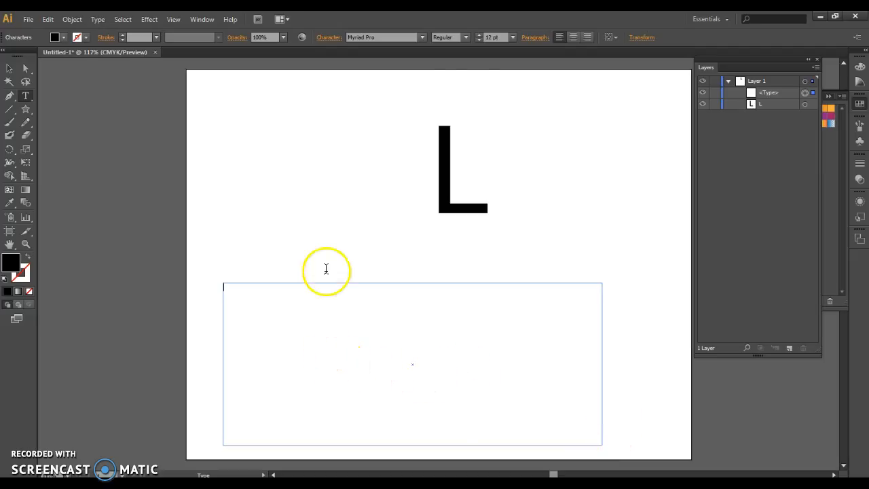
left_click(513, 38)
left_click(527, 226)
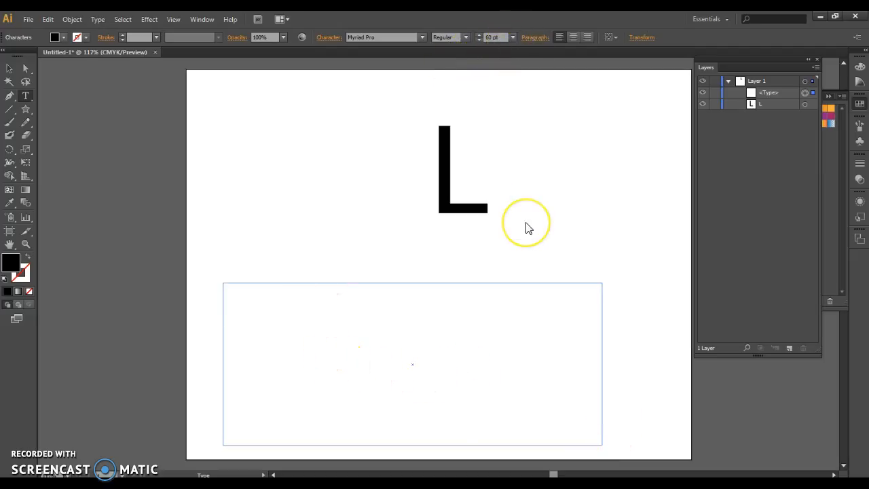
type("thskjn;ijb;ivujsbd;kjbv;KJSBd;kvjbsd;kjvbs;kdjbv")
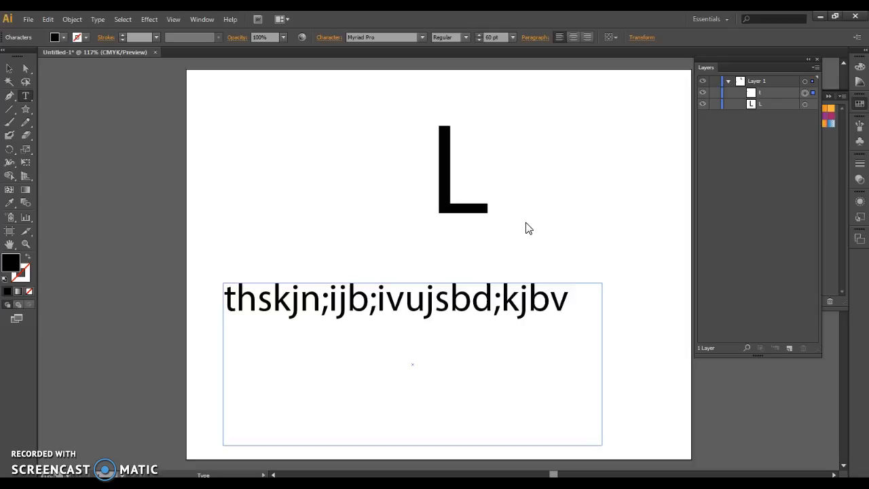
left_click(9, 70)
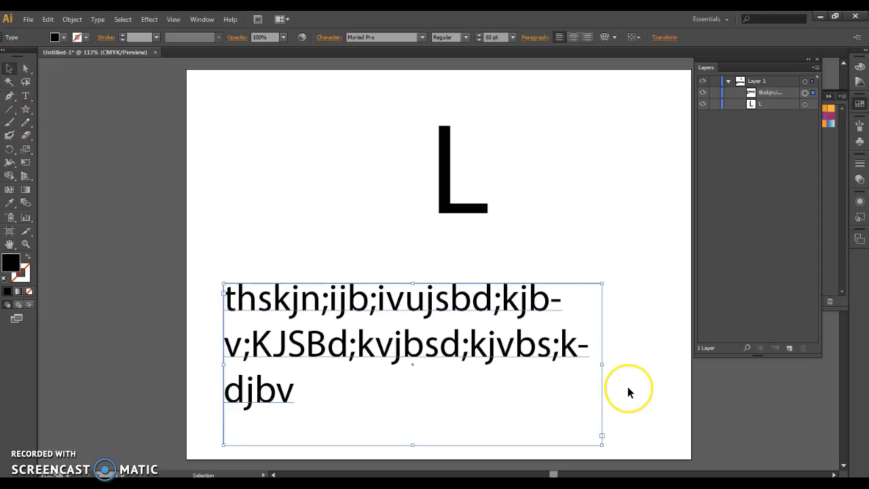
key("Delete")
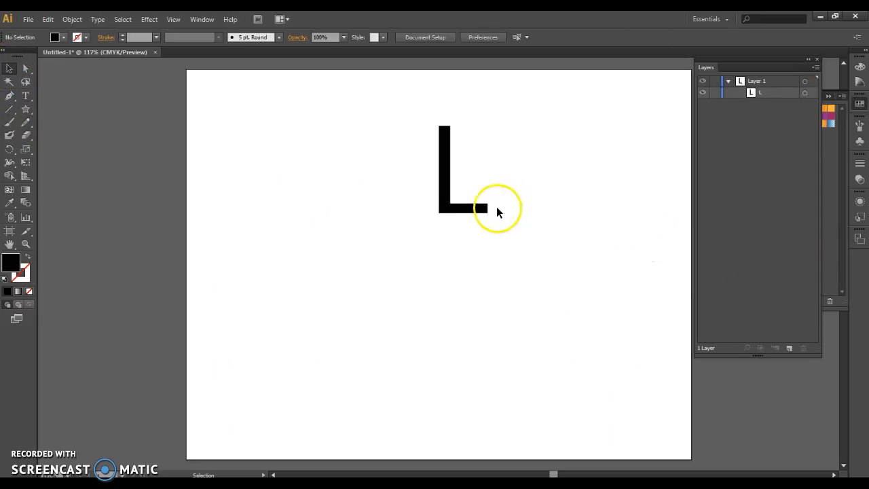
Change the L's font to AbcCursive and move the letter down to the lower middle of the artboard.
left_click(445, 157)
left_click(423, 38)
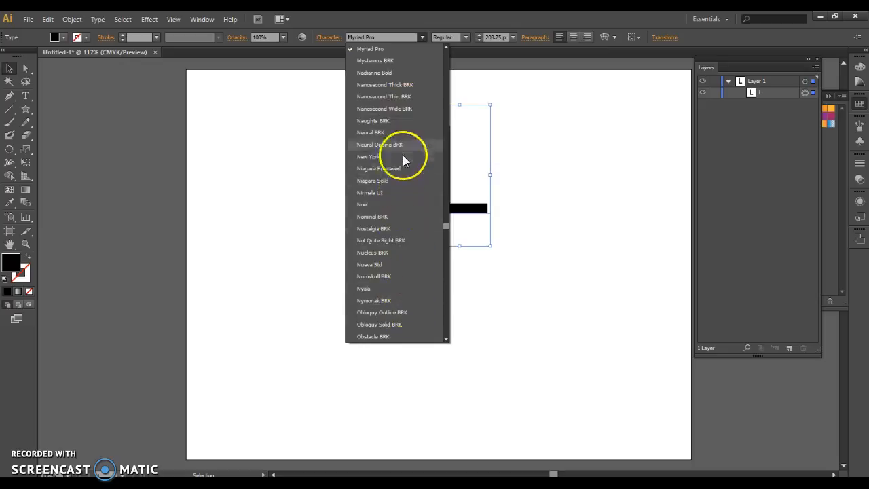
left_click(100, 23)
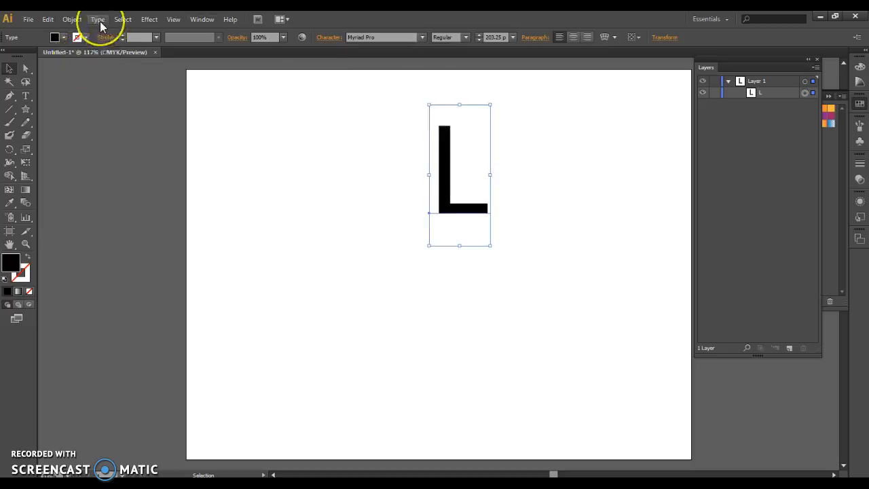
left_click(99, 21)
mouse_move(105, 33)
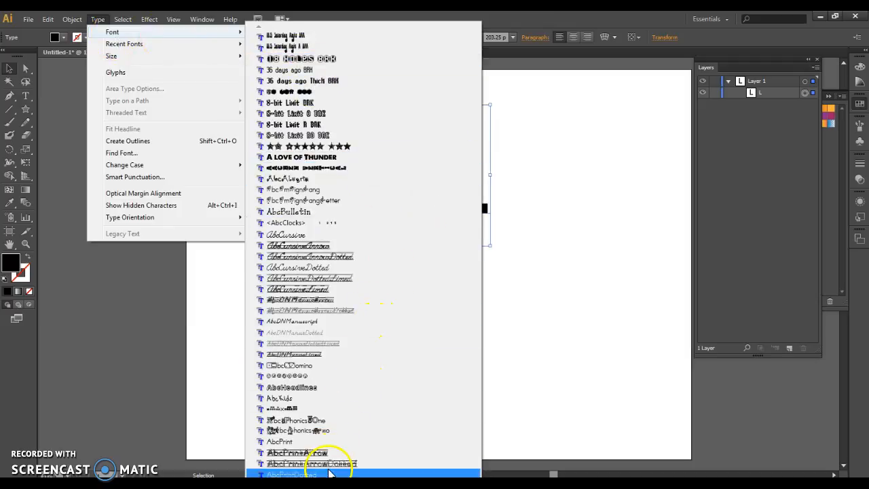
left_click(280, 235)
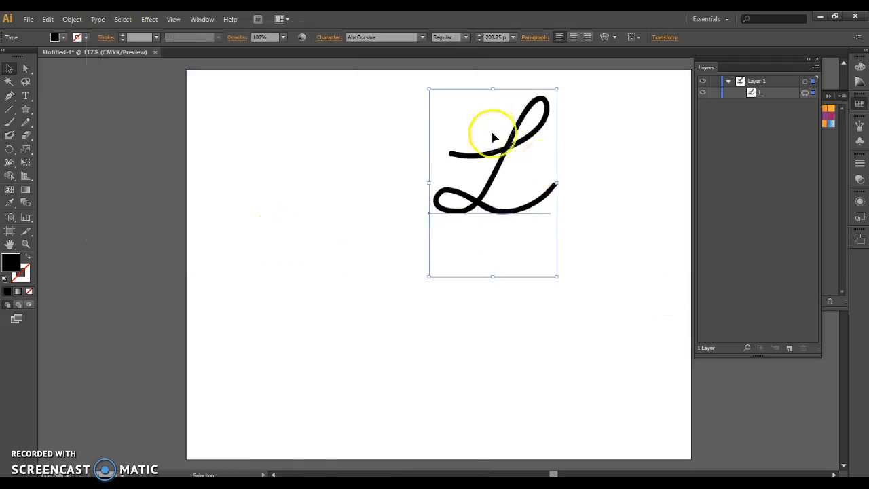
left_click_drag(500, 140, 437, 275)
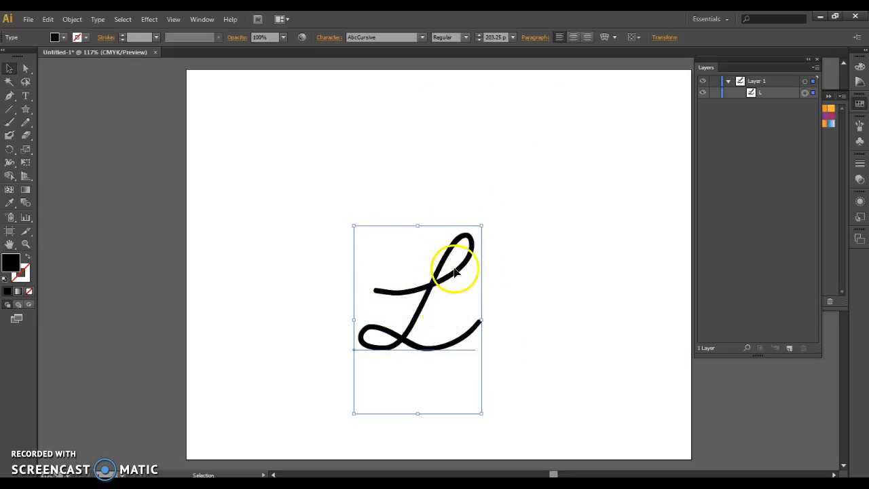
left_click(436, 286)
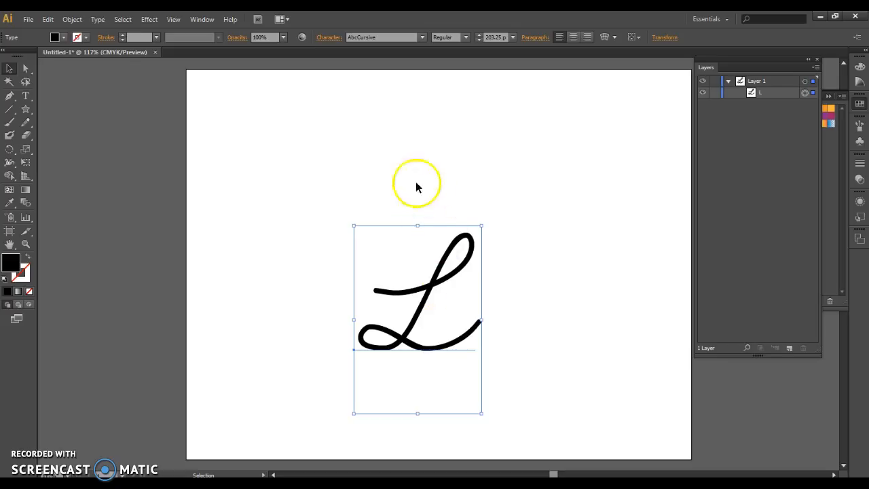
Duplicate the cursive L three times, placing two copies above the original and one beside it.
left_click(48, 20)
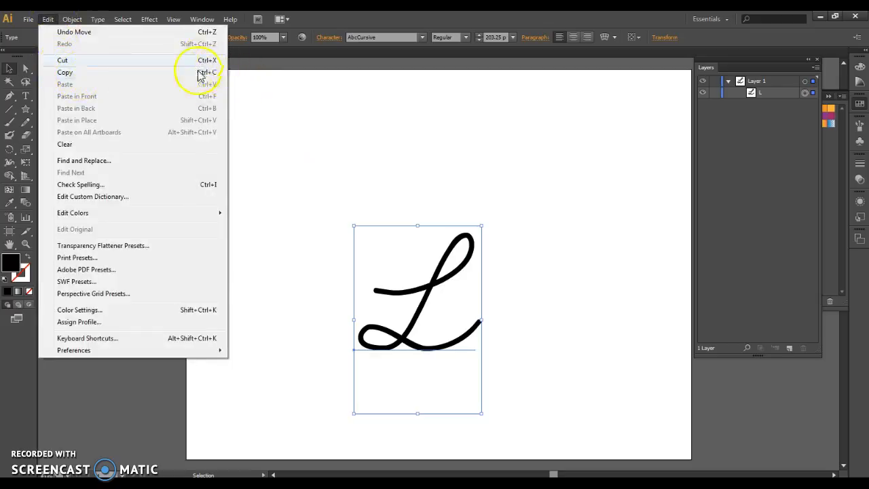
left_click(468, 160)
left_click(477, 160)
left_click(465, 266)
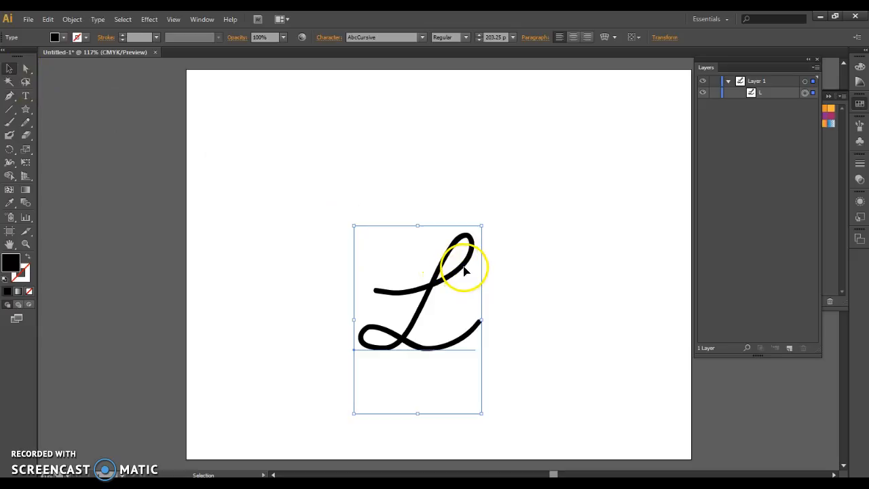
left_click_drag(466, 271, 633, 248)
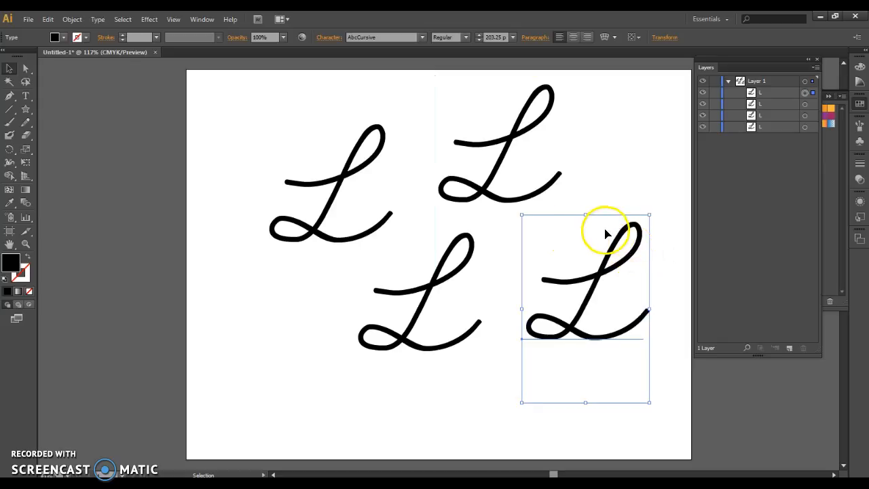
Rotate the L copy beside the original by 180 degrees and move it so the two interlock.
left_click(649, 223)
left_click_drag(654, 214, 550, 380)
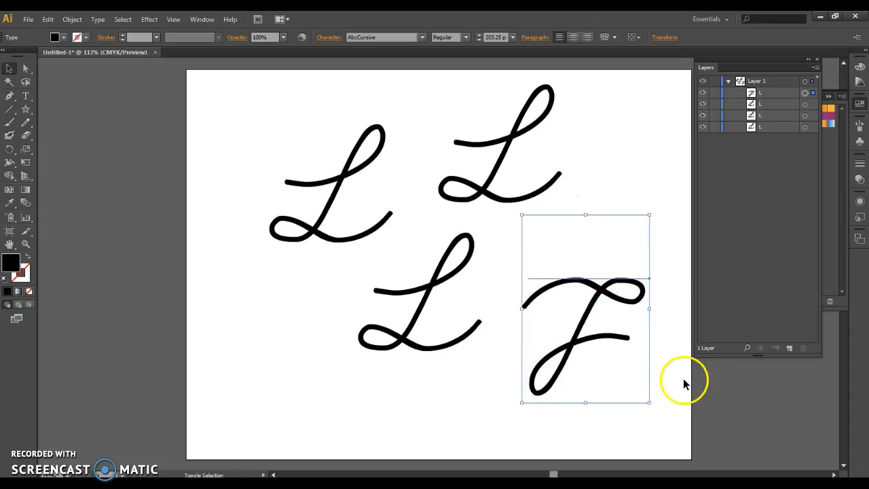
left_click_drag(598, 293, 499, 314)
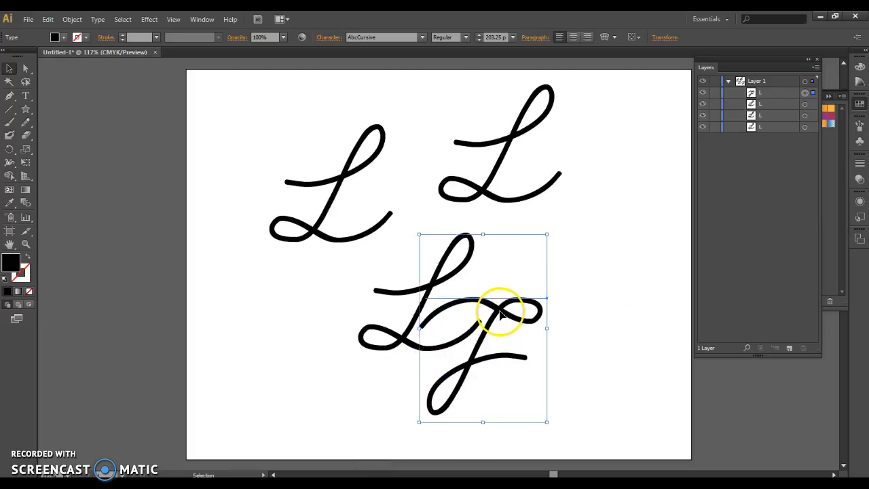
Arrange the two upper L copies side by side at the same height.
left_click(546, 105)
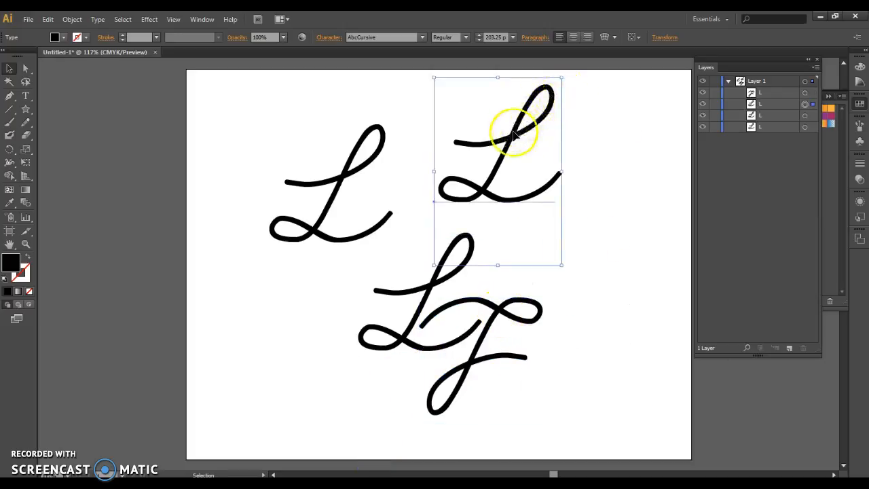
left_click_drag(513, 137, 562, 142)
left_click_drag(341, 174, 400, 141)
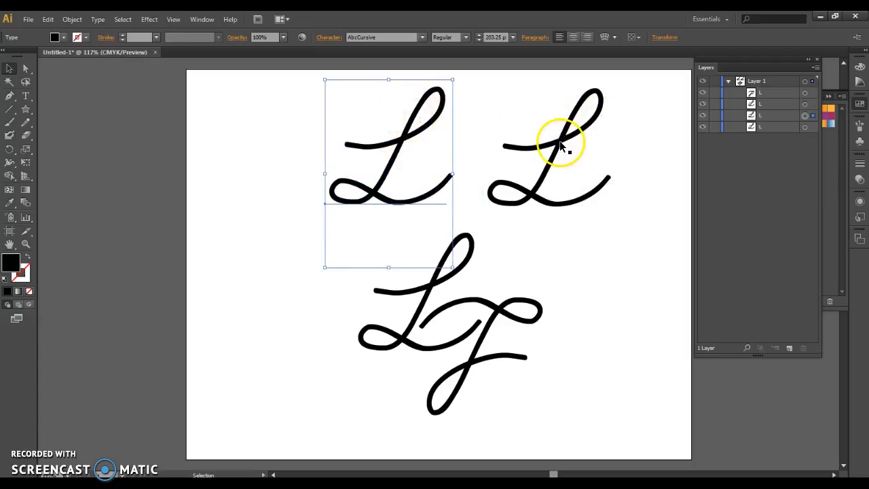
Reflect the upper-right L across the vertical axis and place it beside the other upper L so their tails meet.
left_click(563, 146)
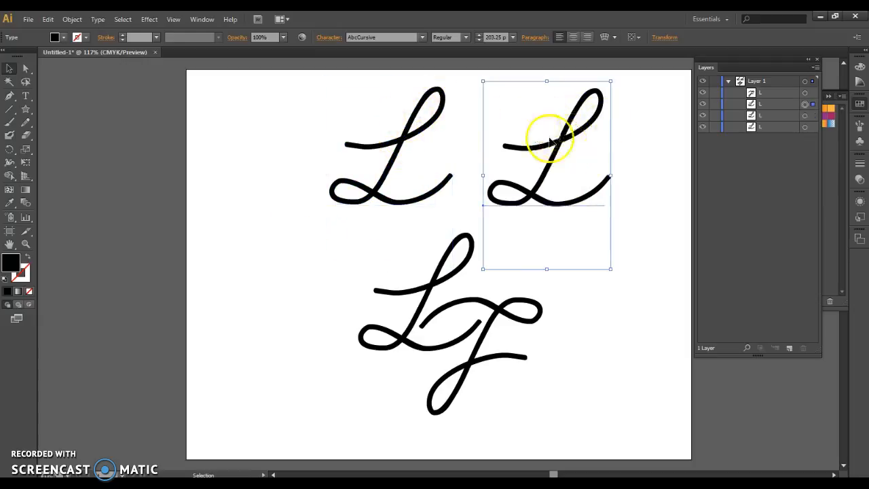
left_click(71, 19)
mouse_move(77, 32)
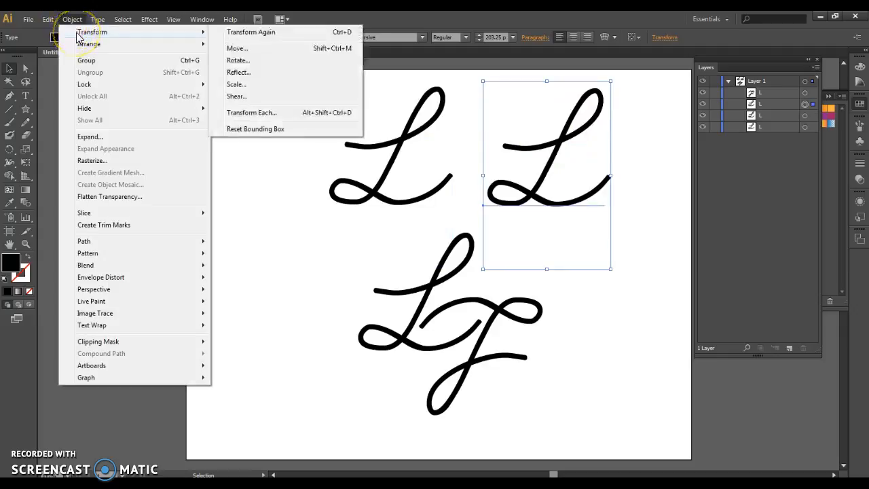
mouse_move(48, 27)
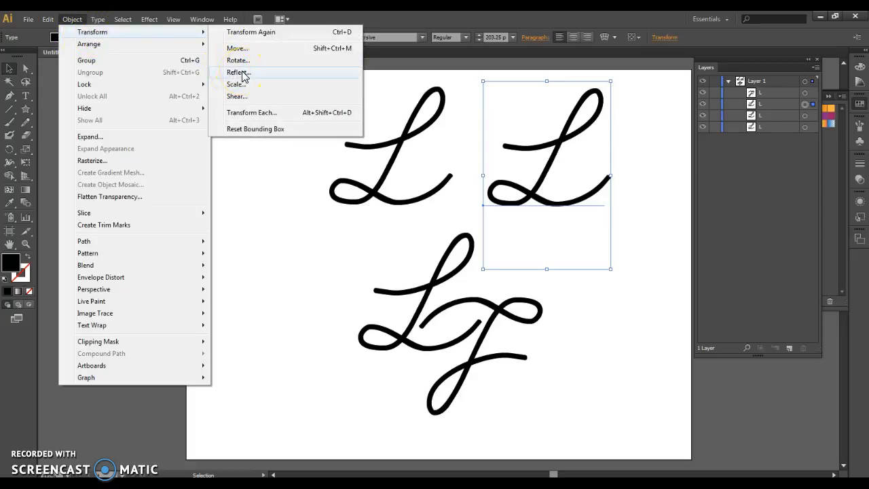
left_click(578, 137)
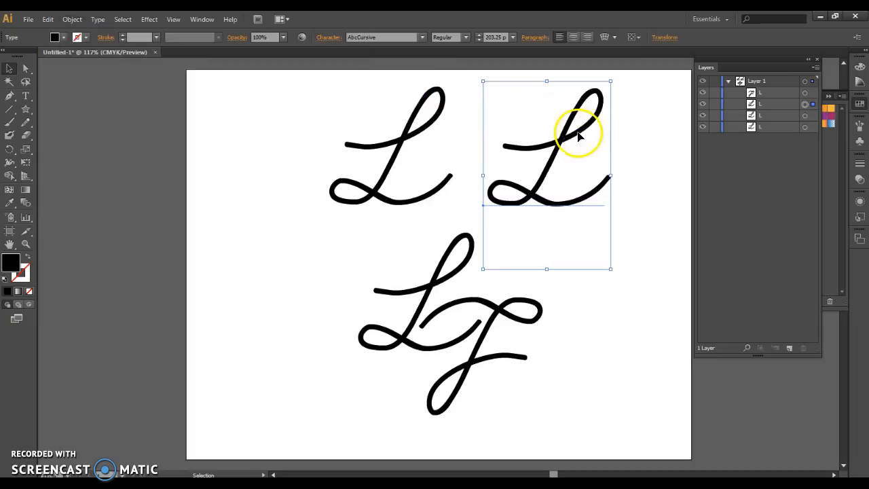
right_click(579, 175)
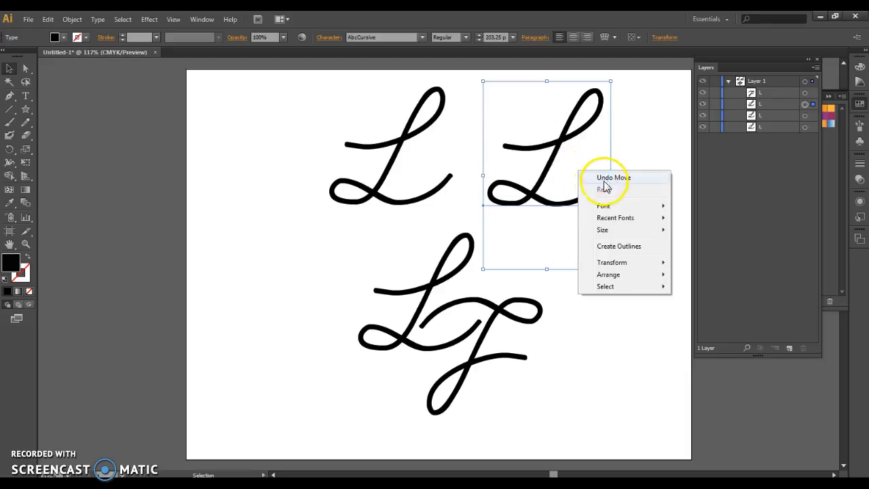
mouse_move(620, 267)
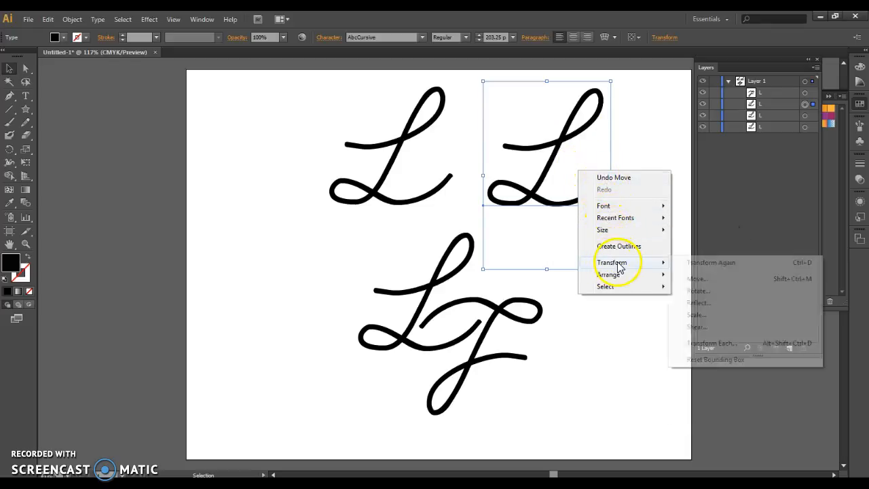
left_click(731, 307)
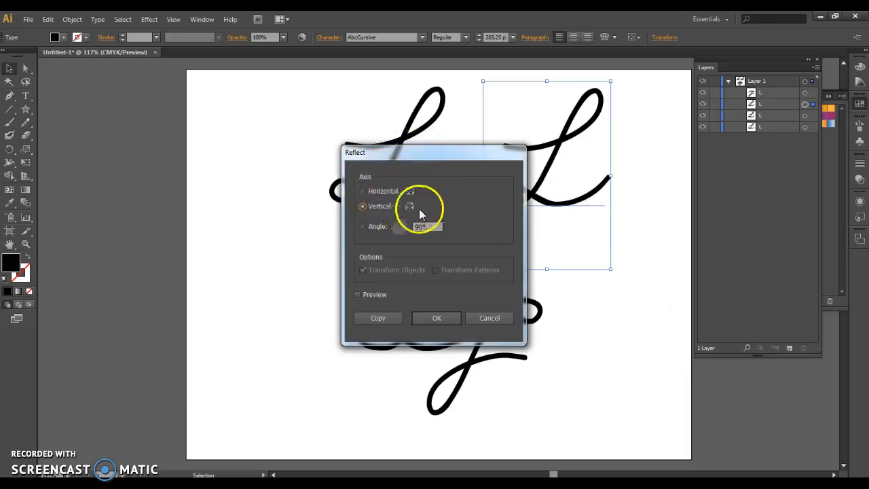
left_click(442, 320)
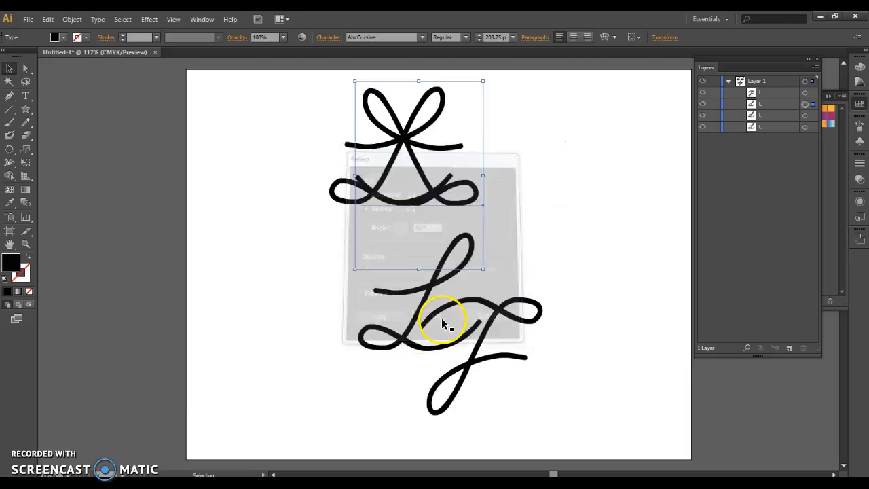
left_click_drag(404, 144, 509, 154)
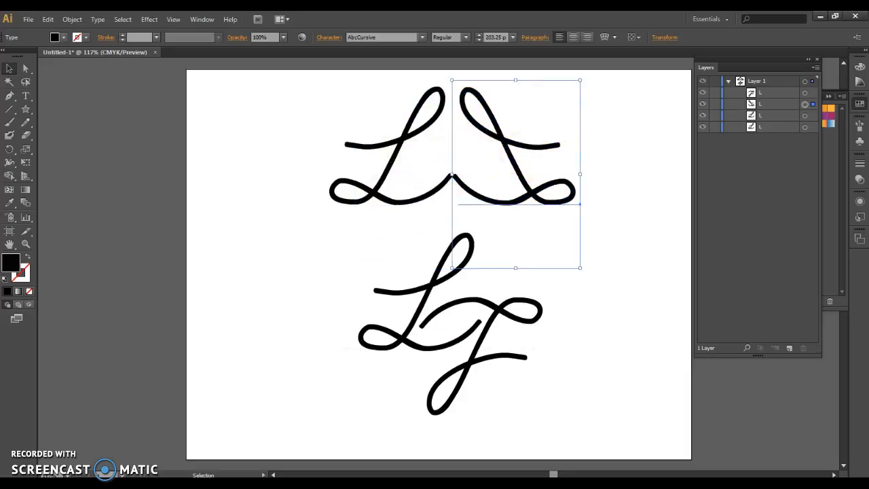
Move the interlocked pair off the artboard's left edge and the mirrored pair to the lower middle of the artboard.
left_click(540, 406)
left_click(628, 397)
left_click_drag(627, 401, 459, 304)
left_click(605, 321)
left_click_drag(294, 328, 452, 351)
left_click_drag(423, 305, 72, 334)
left_click_drag(576, 279, 422, 314)
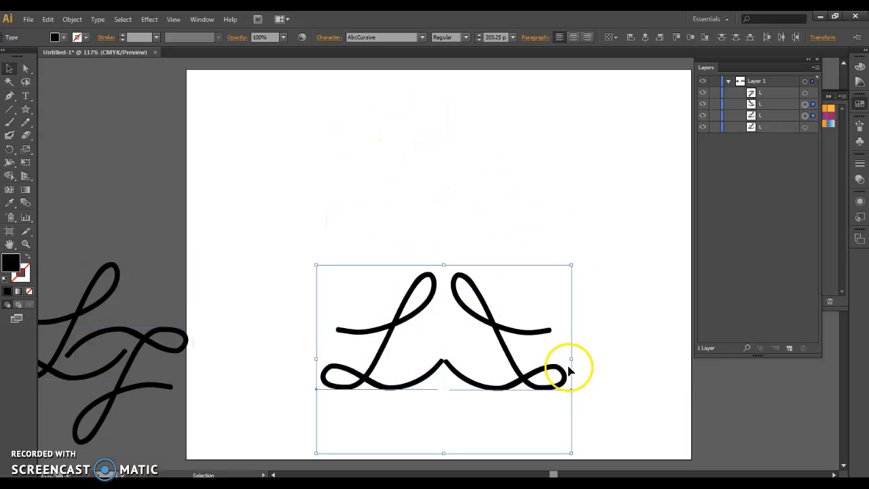
Nudge the right mirrored L to the left until its tail joins the left L's tail.
left_click(636, 337)
left_click(516, 350)
key("Left")
key("Left")
key("Left")
key("Left")
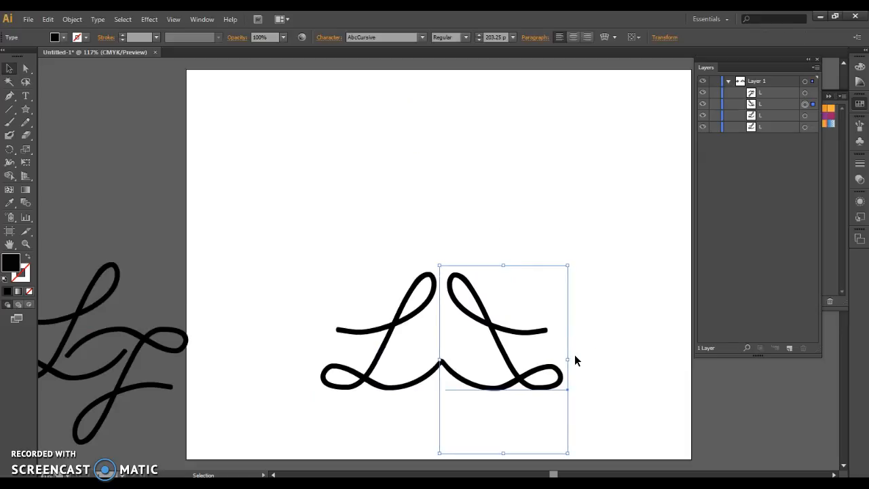
left_click(594, 350)
left_click(533, 387)
key("Left")
Duplicate the mirrored L pair directly above itself and reflect the copy across the horizontal axis.
left_click_drag(303, 250, 544, 405)
left_click_drag(481, 312, 480, 162, "alt")
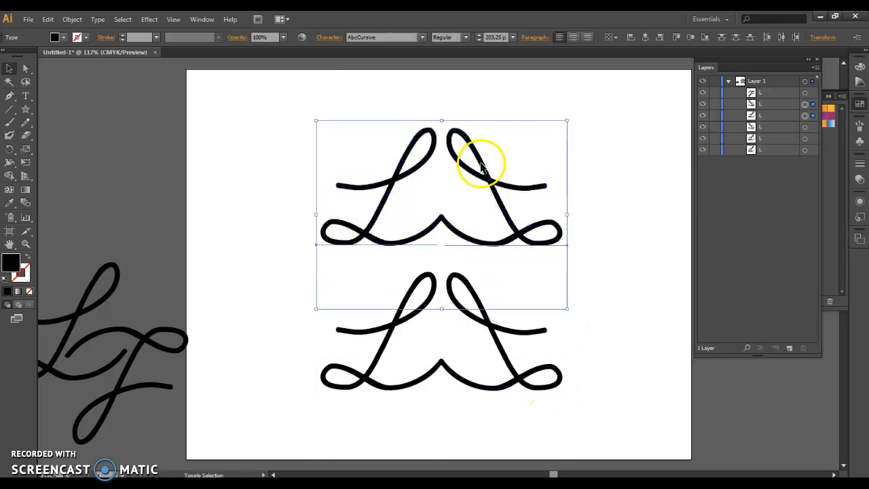
right_click(481, 163)
mouse_move(517, 260)
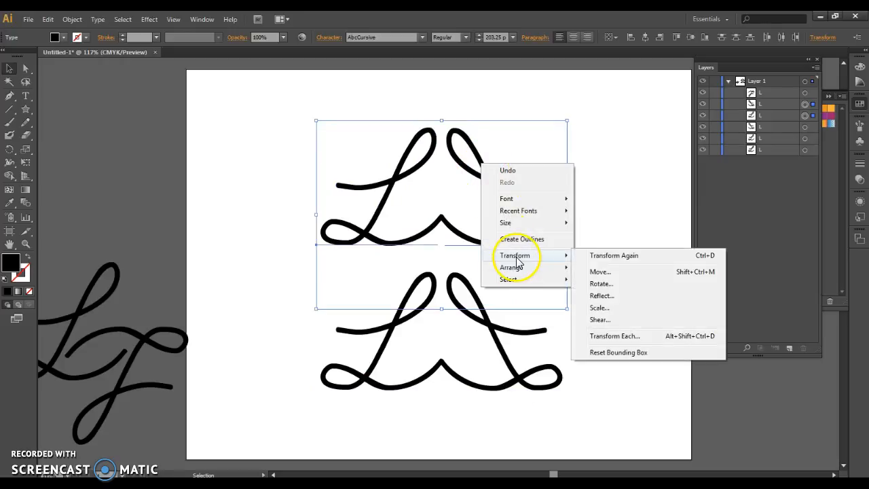
left_click(608, 296)
left_click(361, 192)
left_click(437, 318)
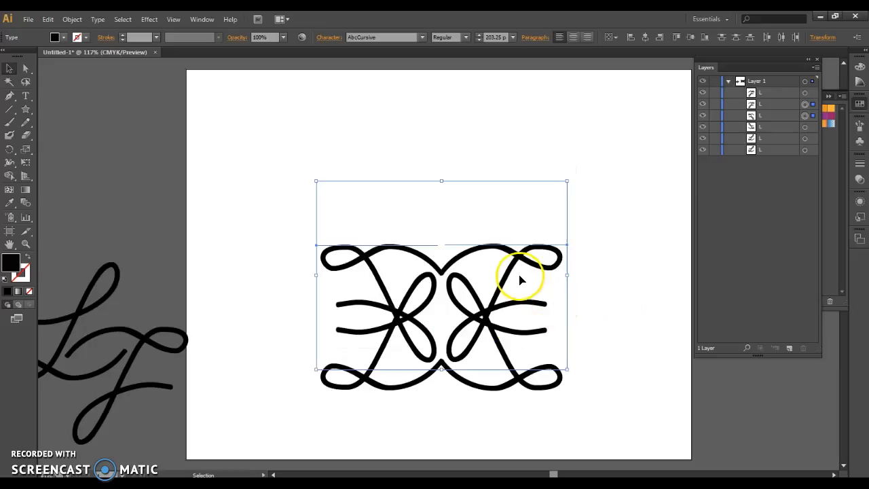
Nudge the reflected upper L pair down until its strokes cross the lower pair's strokes at shared points, and deselect it.
key("Down")
key("Down")
key("Down")
key("Down")
key("Down")
key("Down")
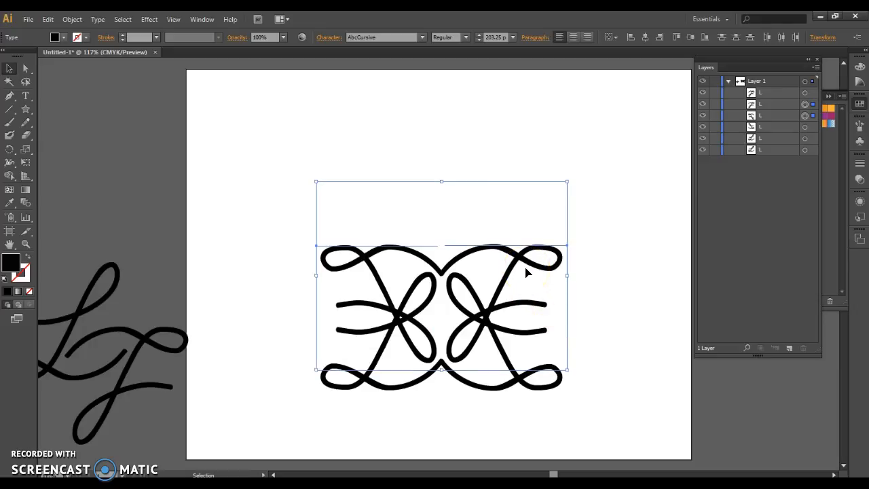
key("Down")
key("Down")
key("Down")
key("Down")
key("Down")
key("Down")
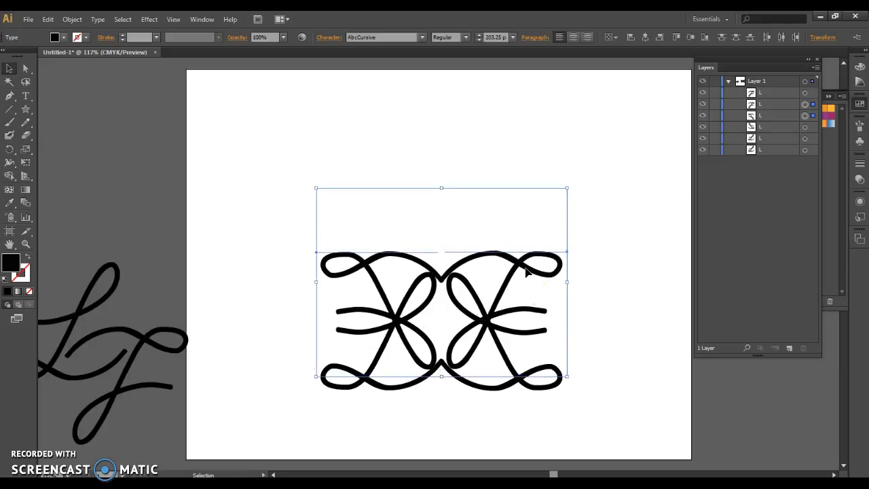
key("Up")
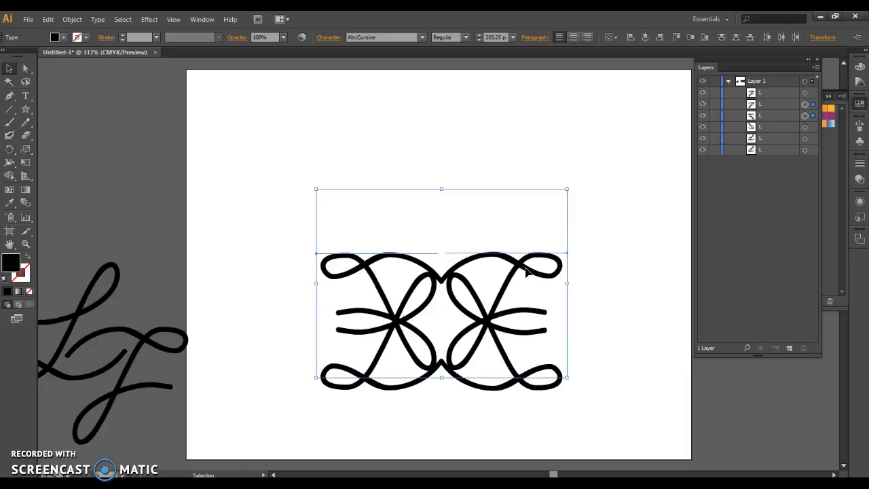
key("Up")
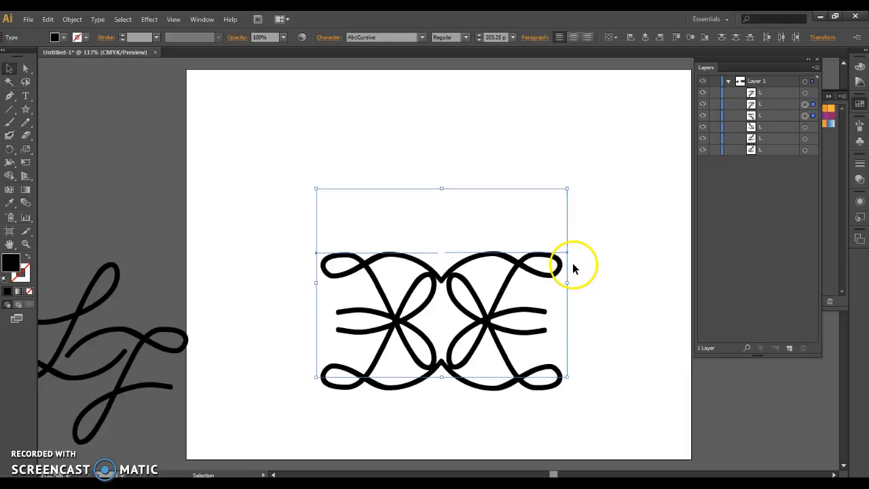
left_click(601, 267)
Delete the leftover interlocked L pair beside the artboard and move the four-L design up to the artboard's middle.
left_click_drag(145, 416, 158, 304)
left_click_drag(208, 423, 116, 303)
key("Delete")
left_click_drag(339, 203, 666, 430)
left_click_drag(550, 290, 538, 230)
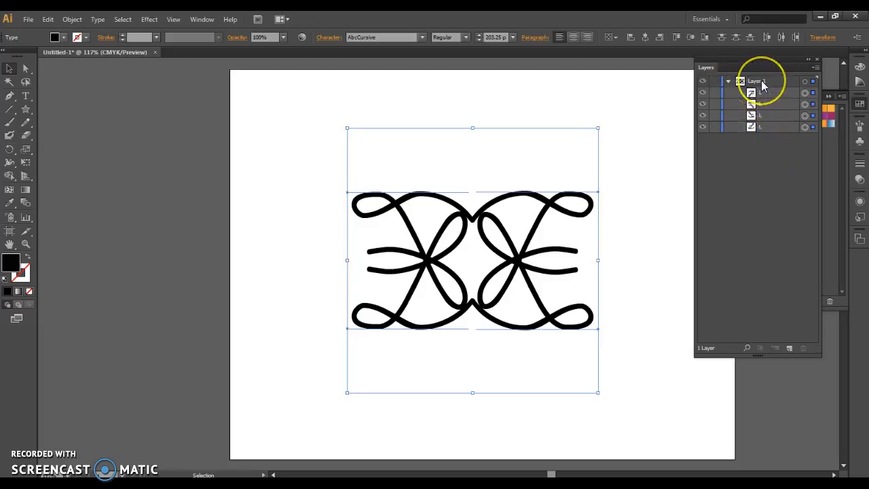
Rename Layer 1 as L Design and add a new layer named L Drawing above it.
double_click(758, 82)
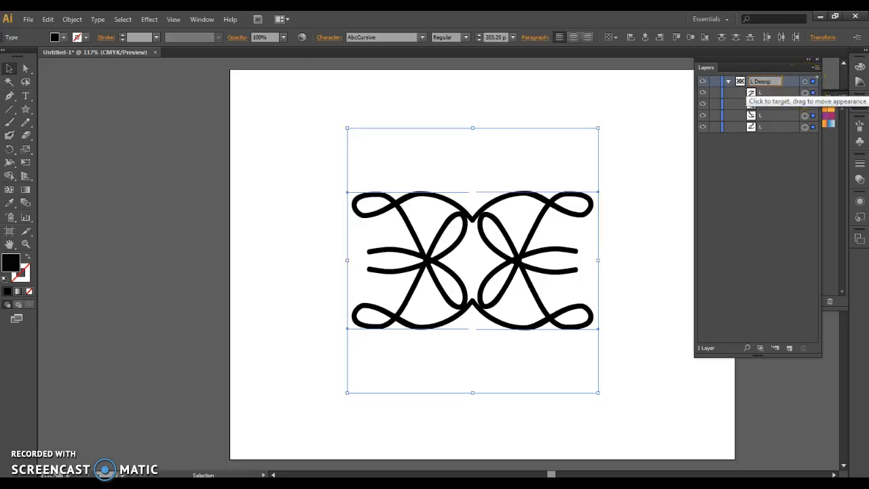
key("Return")
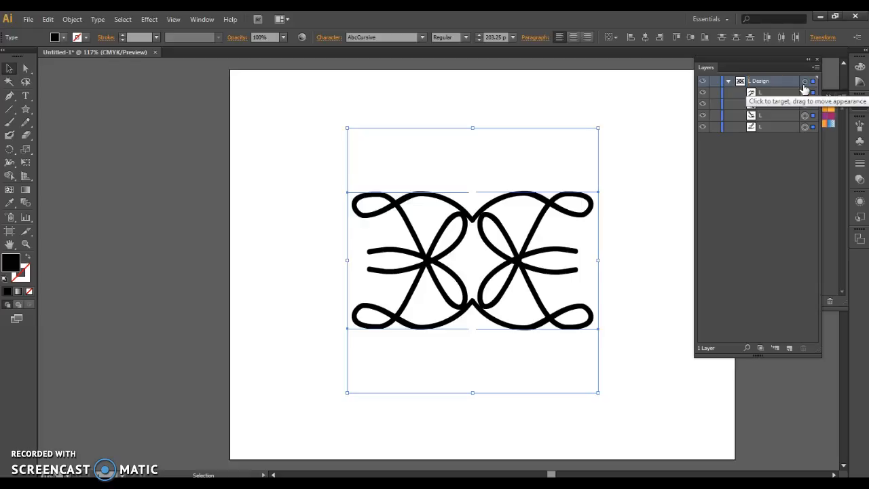
left_click(728, 82)
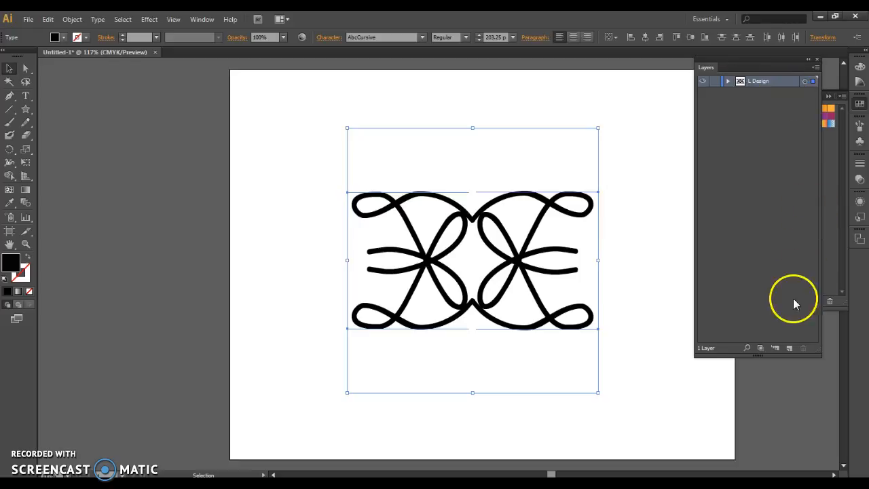
left_click(790, 351)
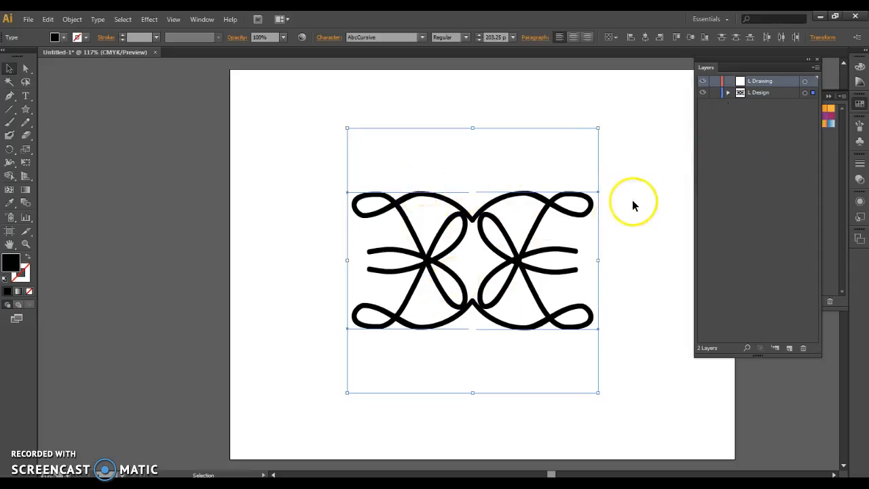
Target the whole L Design layer and set its opacity to 30%.
left_click(805, 95)
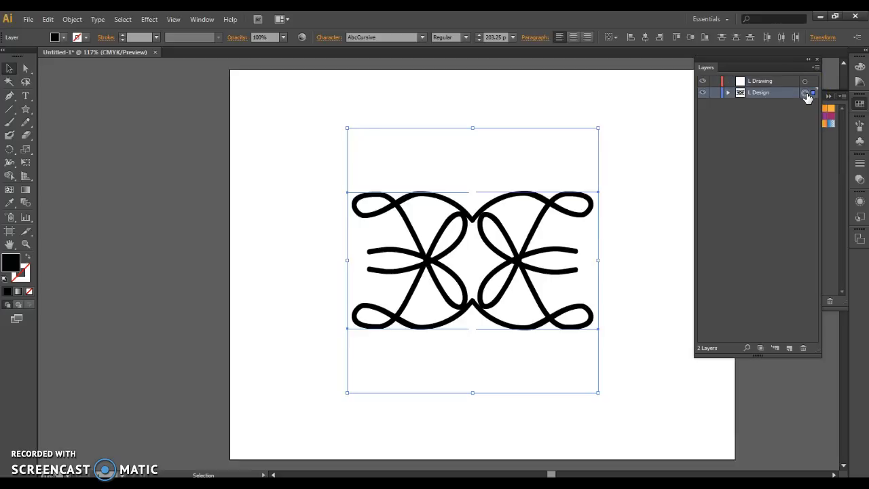
left_click(807, 96)
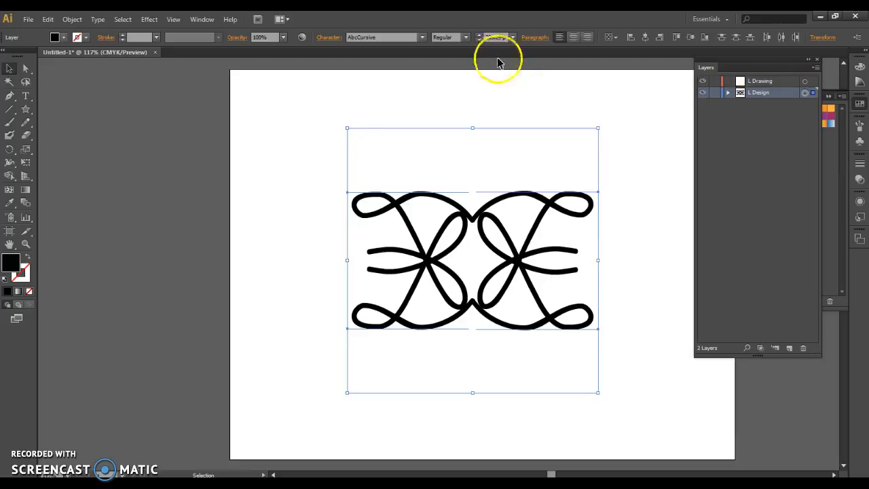
left_click(283, 37)
left_click(294, 87)
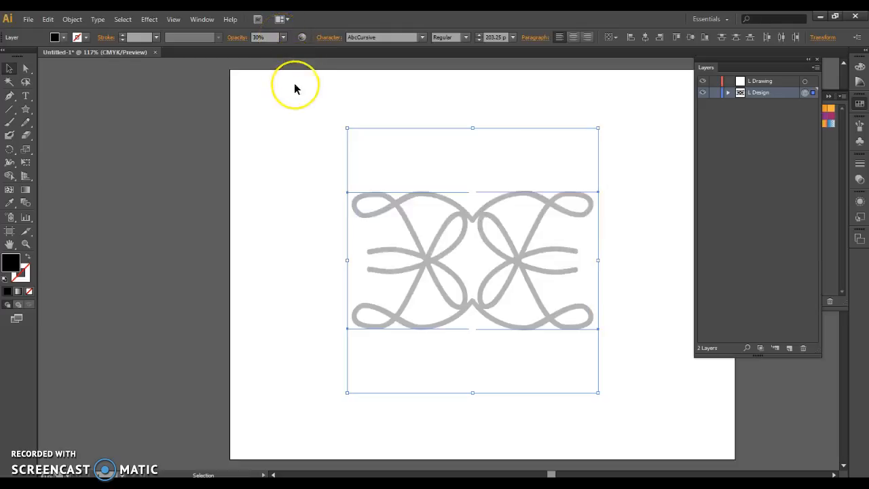
Try the L Design layer at 10% and 80% opacity, and return it to 30%.
left_click(283, 38)
left_click(294, 62)
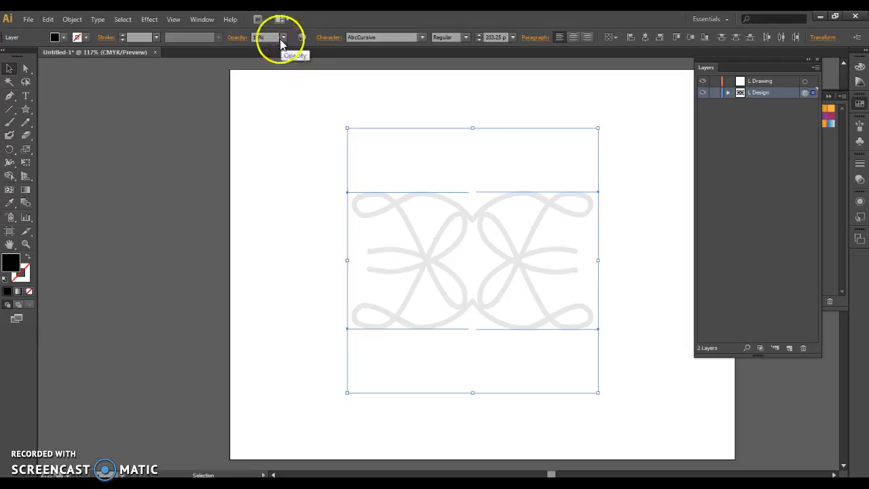
left_click(283, 37)
left_click(289, 148)
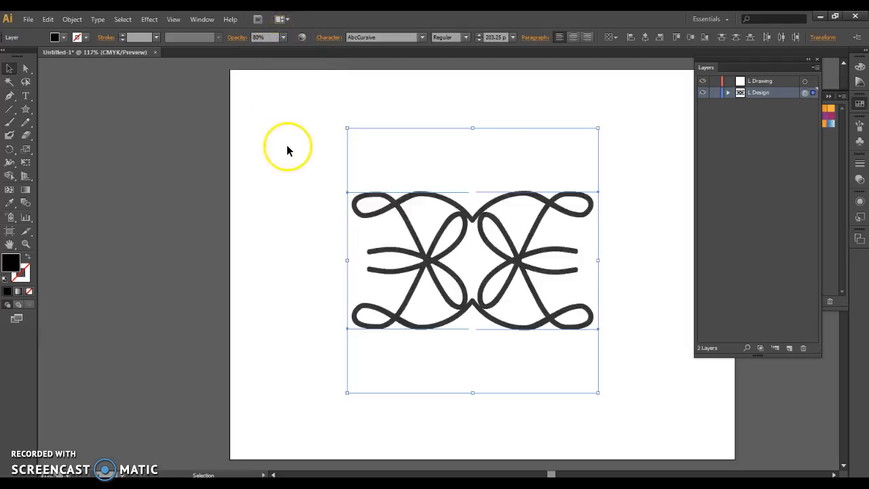
left_click(283, 37)
left_click(293, 87)
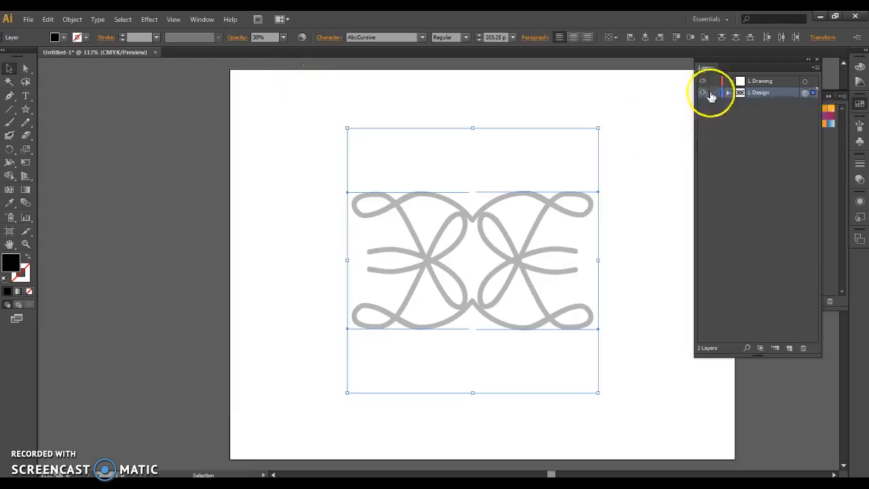
Lock the L Design layer and make L Drawing the active layer for the Pen tool.
left_click(716, 95)
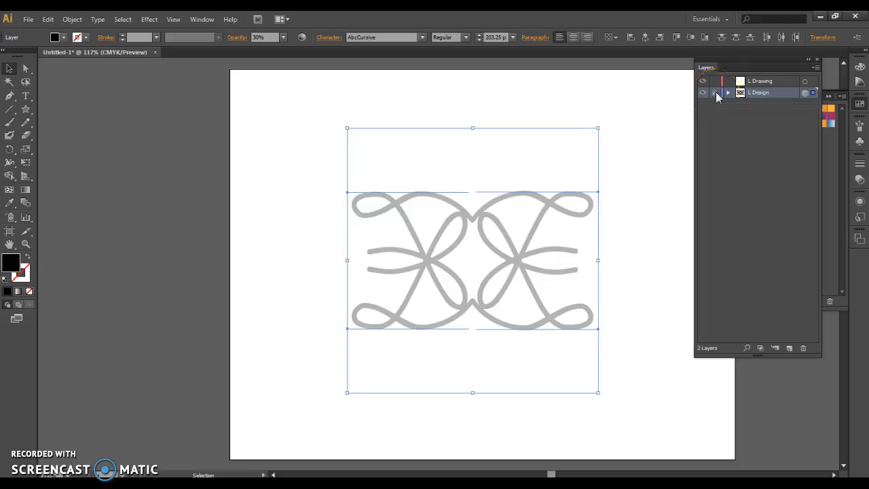
left_click(716, 95)
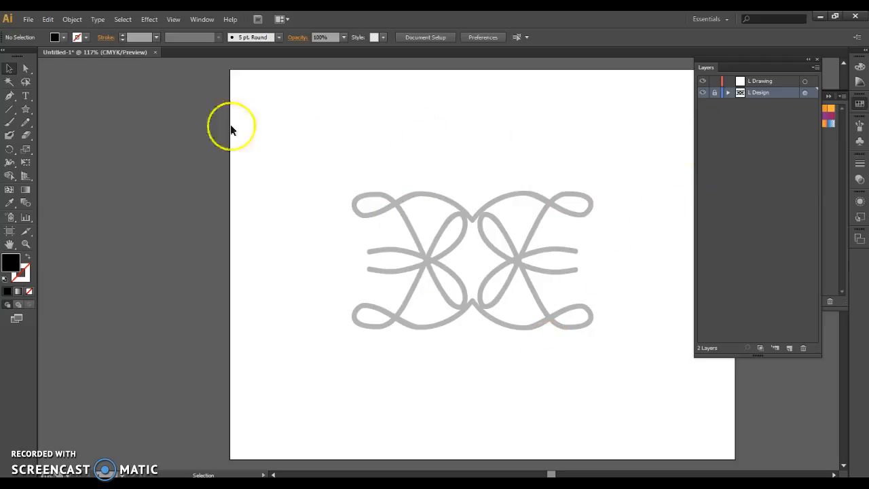
left_click(9, 96)
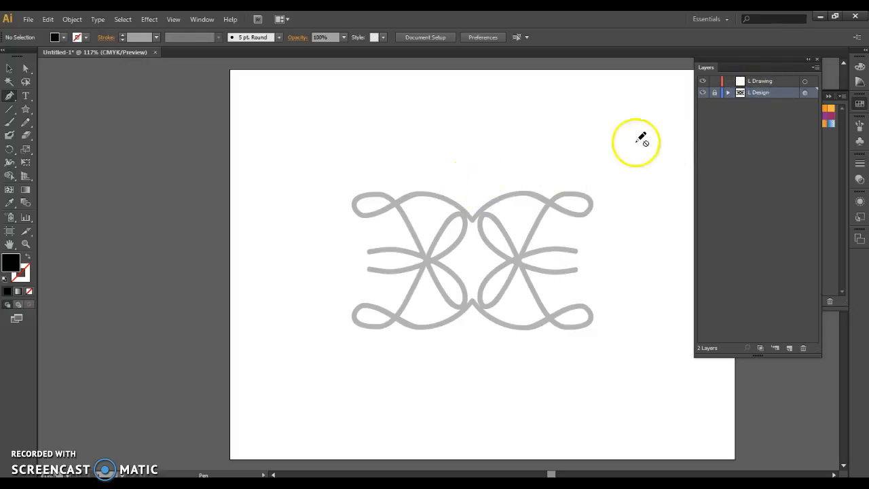
left_click(758, 81)
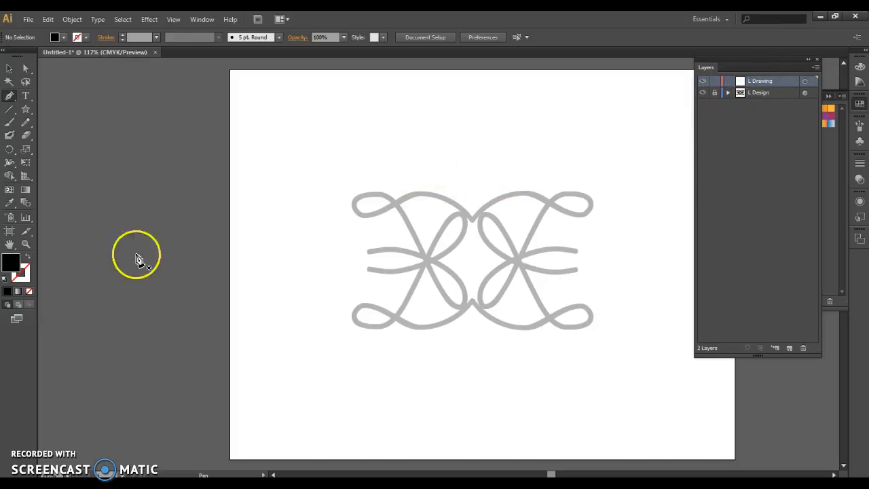
Trace the upper-left L from the upper centre point to its loop's top with the Pen tool, using no fill and a 1 pt black stroke.
left_click(29, 258)
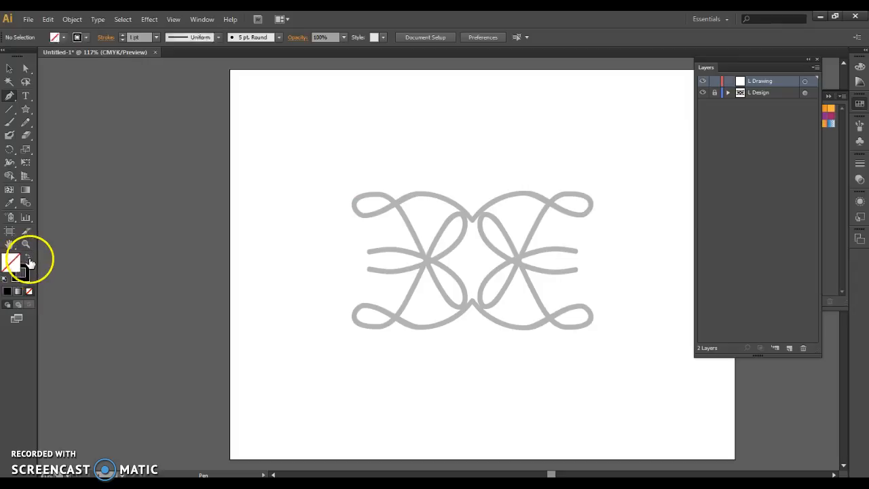
left_click(15, 265)
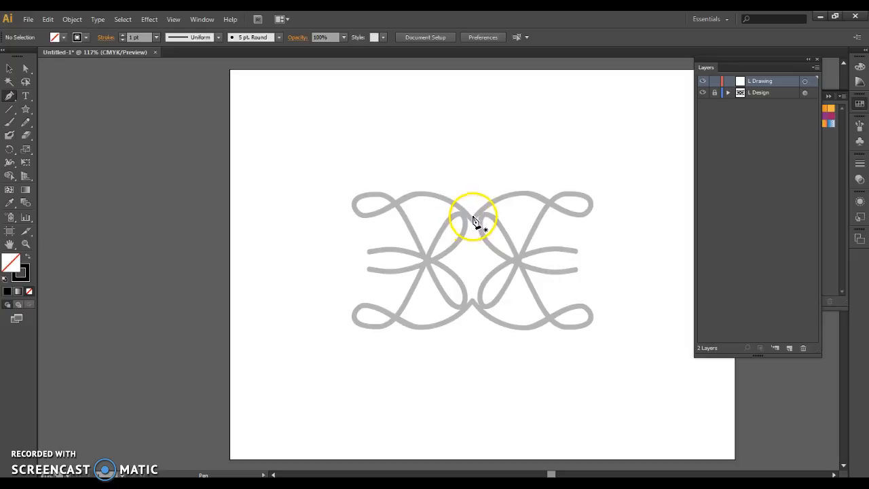
left_click(473, 221)
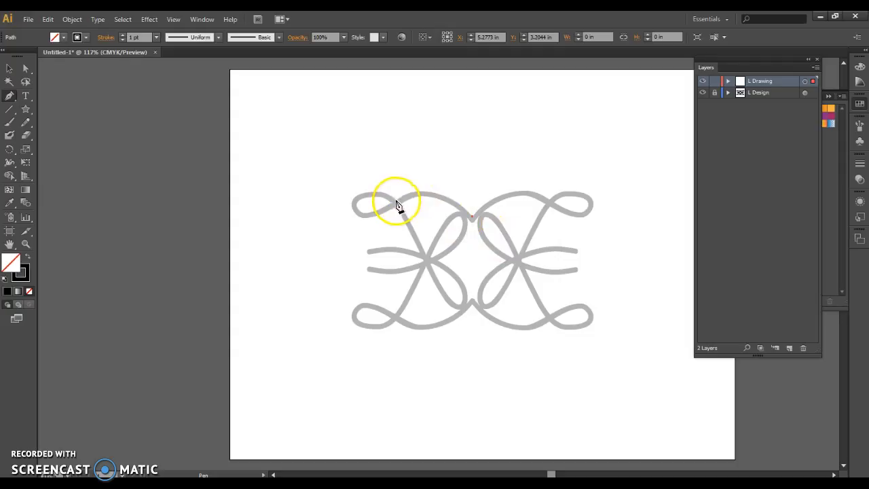
left_click_drag(396, 202, 356, 225)
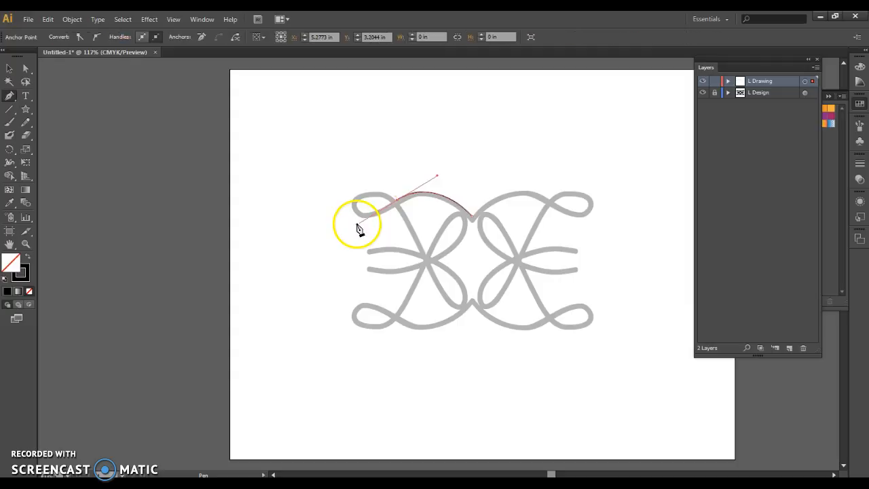
left_click(399, 203)
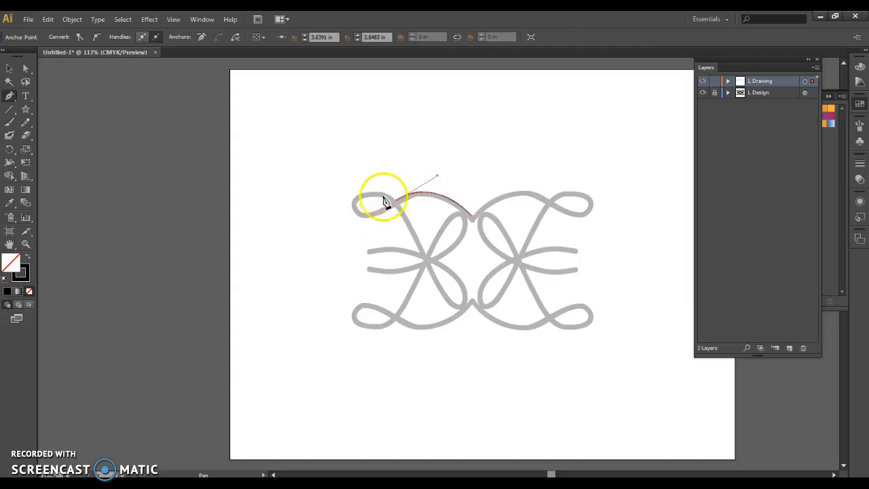
left_click_drag(370, 197, 354, 201)
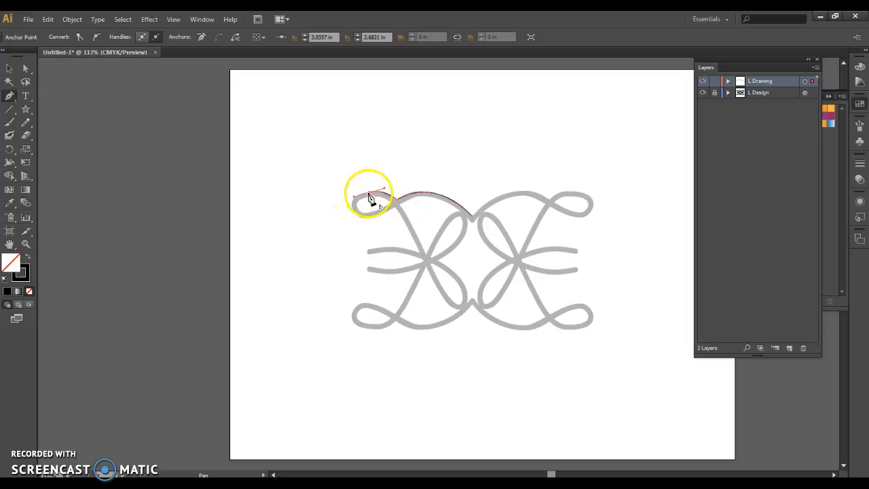